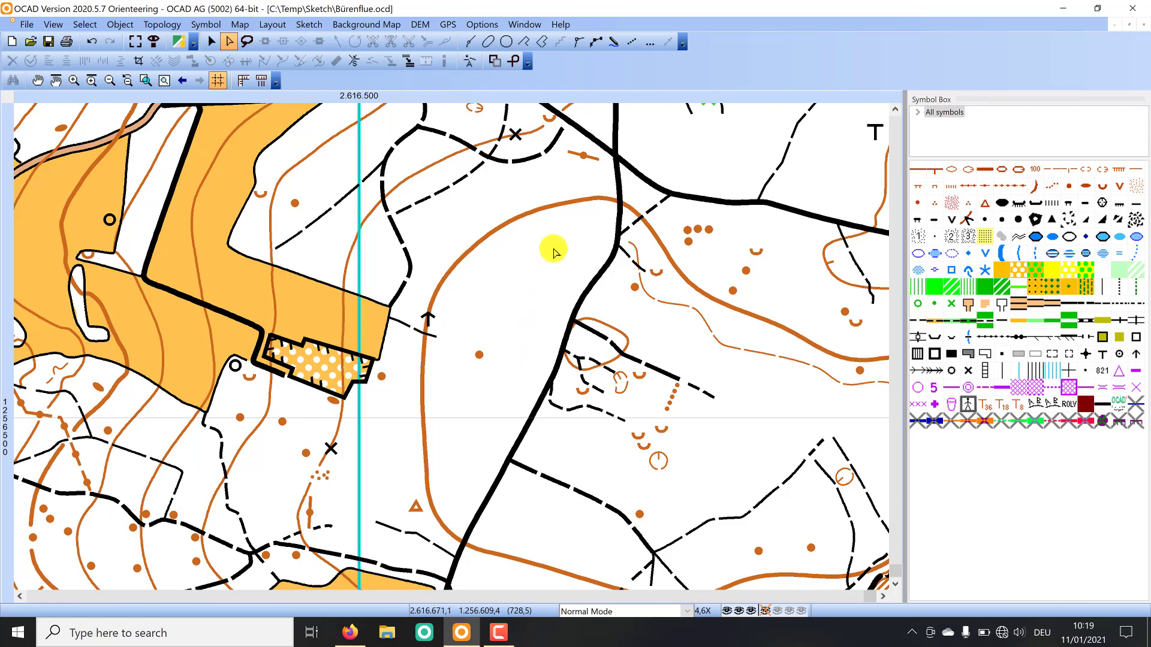
Switch on Sketch Mode (BETA) to show the sketch toolbar.
left_click(616, 46)
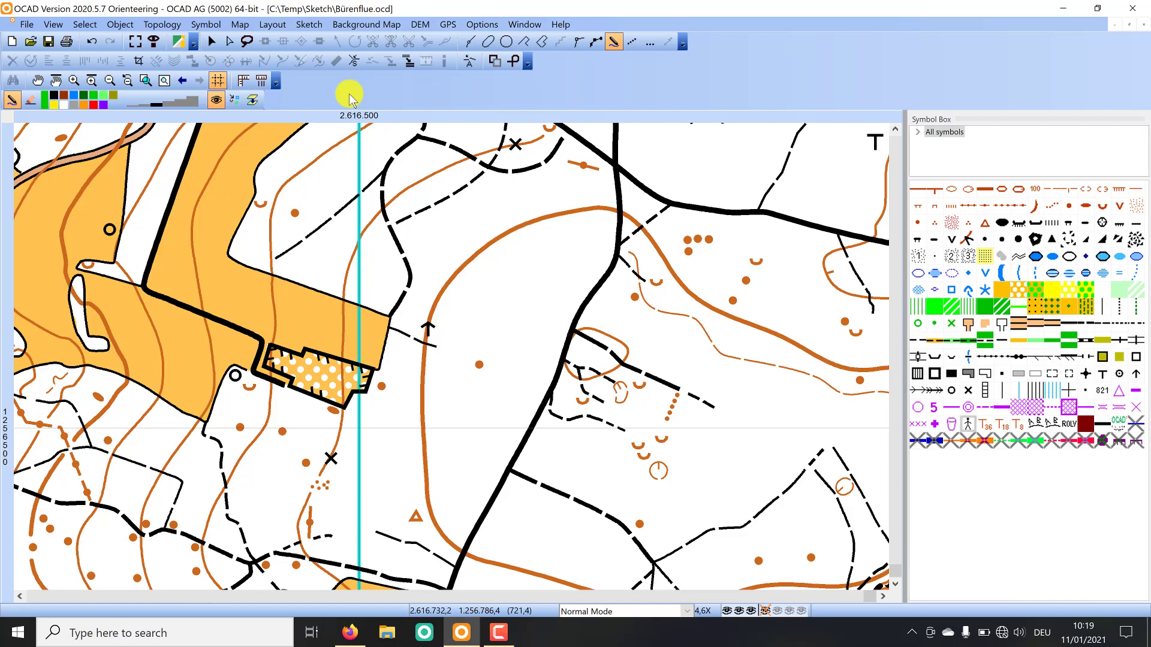
In the background map manager, toggle the aerial, hill-shading and vegetation maps, leaving the vegetation map visible.
left_click(447, 26)
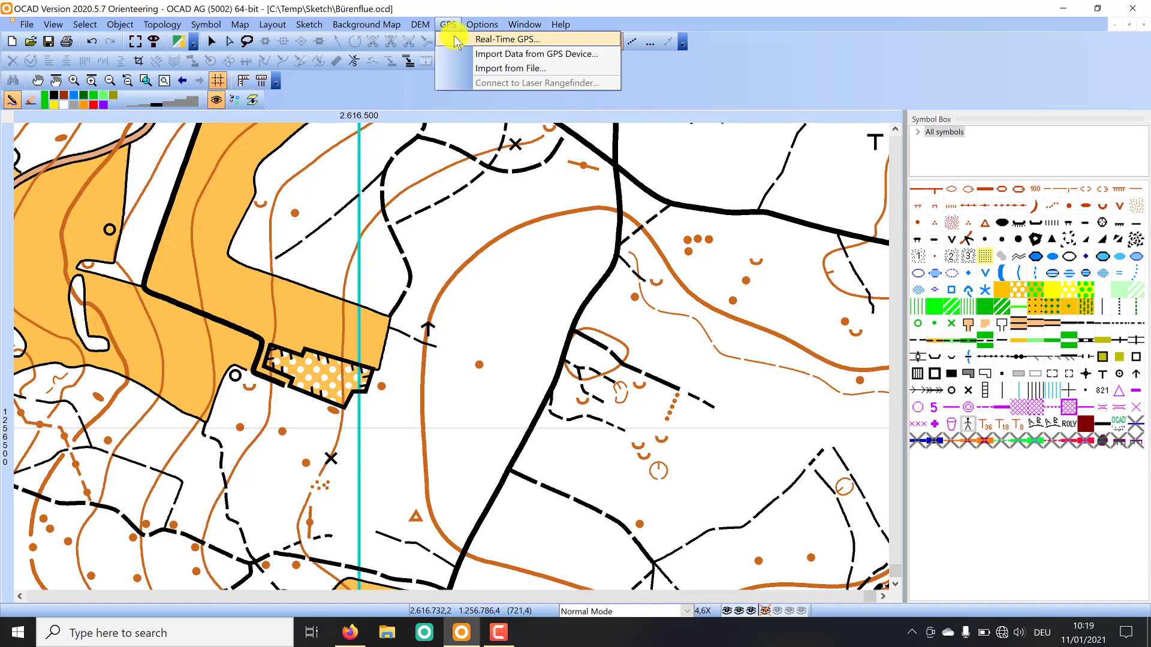
mouse_move(384, 29)
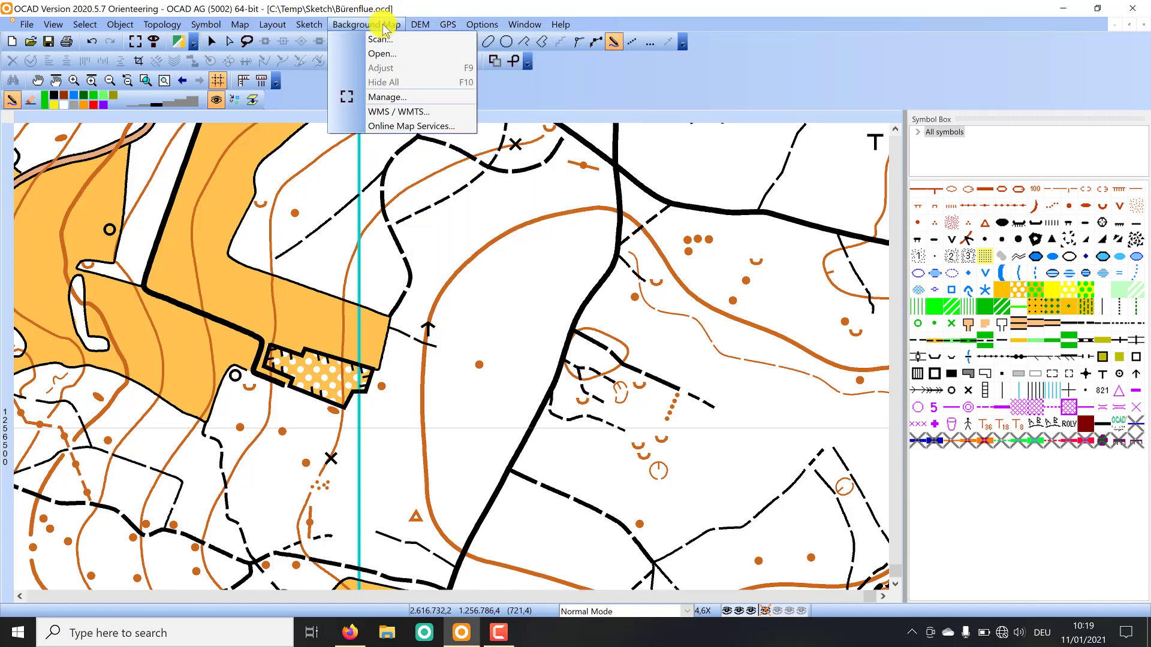
left_click(401, 98)
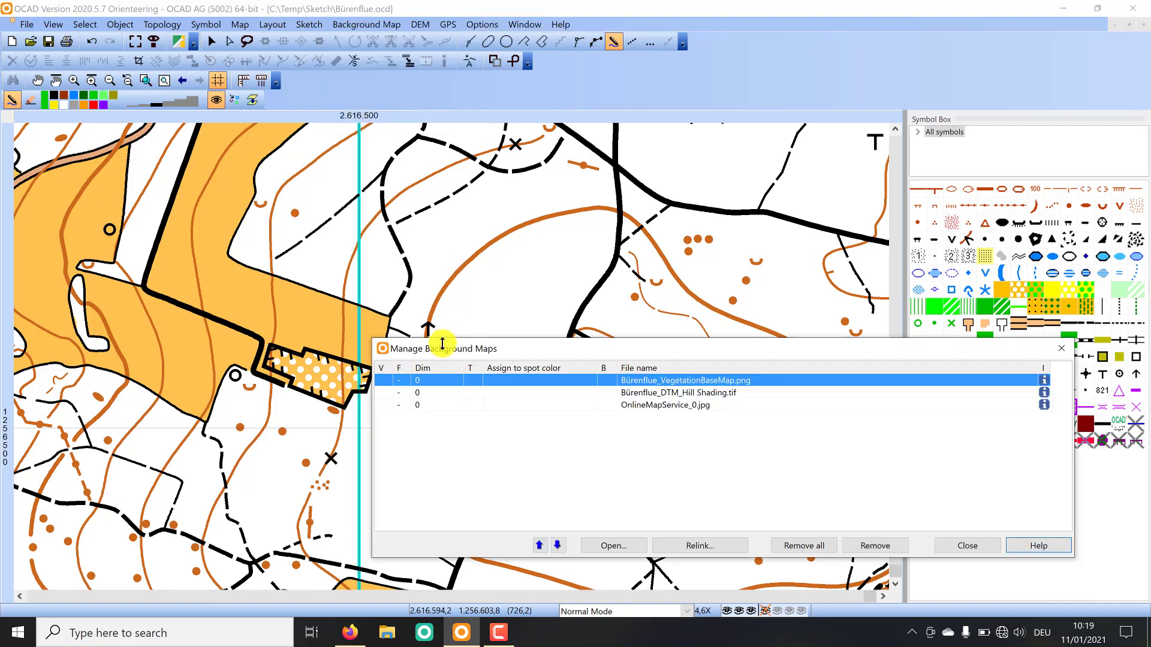
left_click_drag(445, 351, 530, 338)
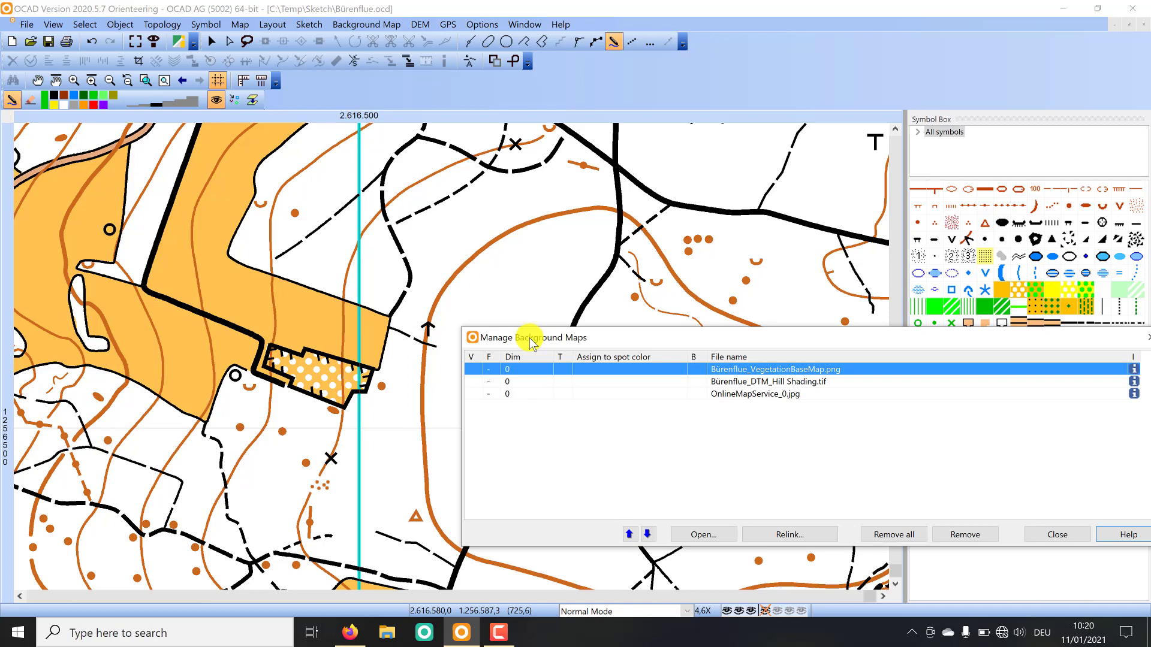
left_click(474, 394)
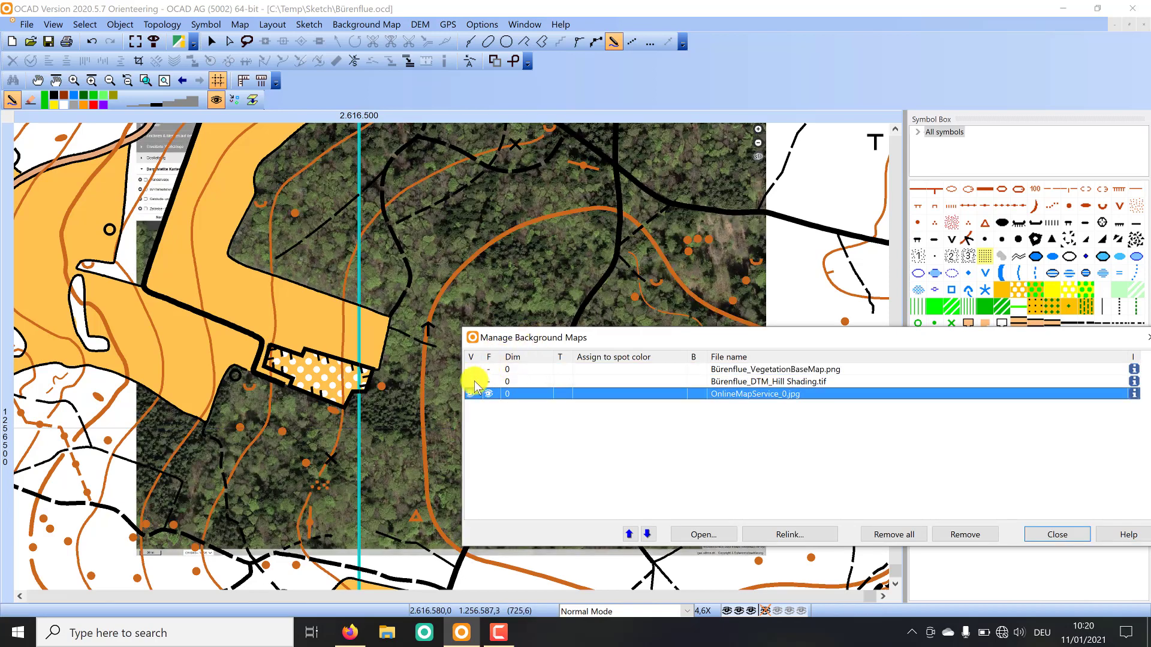
left_click(474, 381)
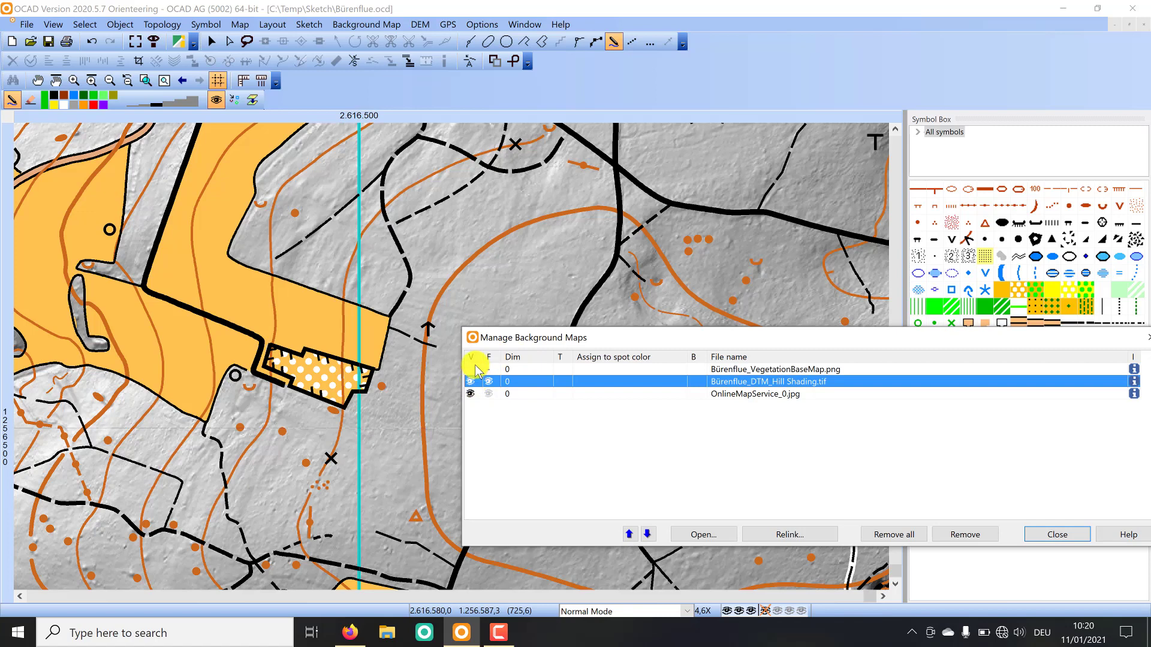
left_click(477, 369)
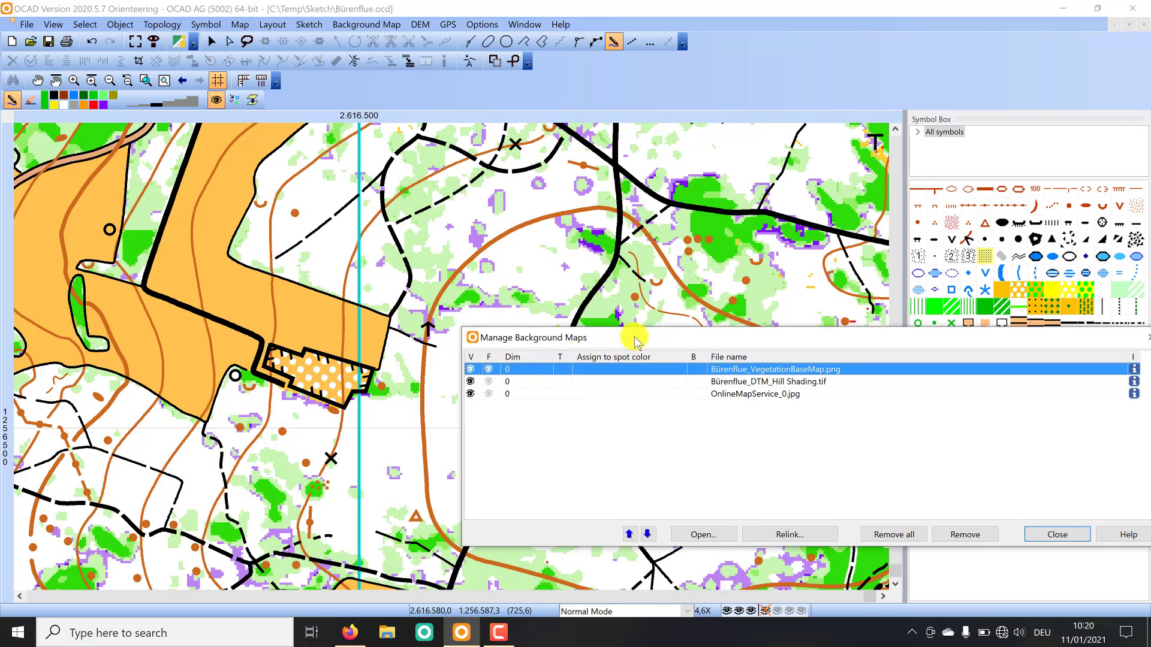
left_click_drag(635, 340, 527, 349)
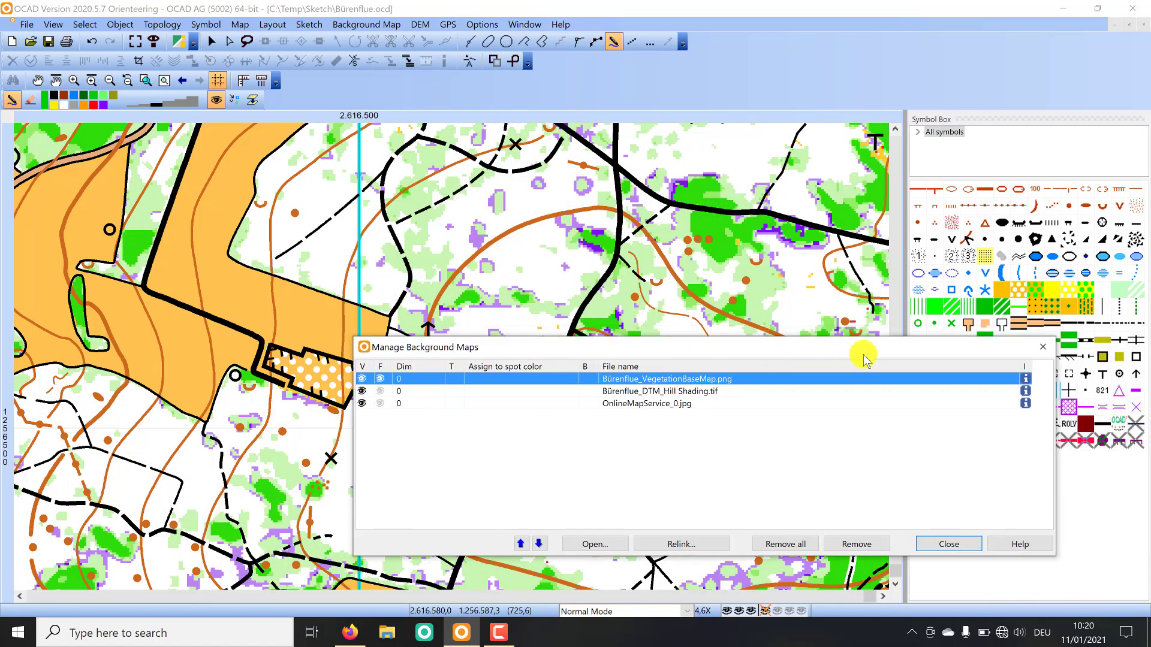
left_click(1043, 347)
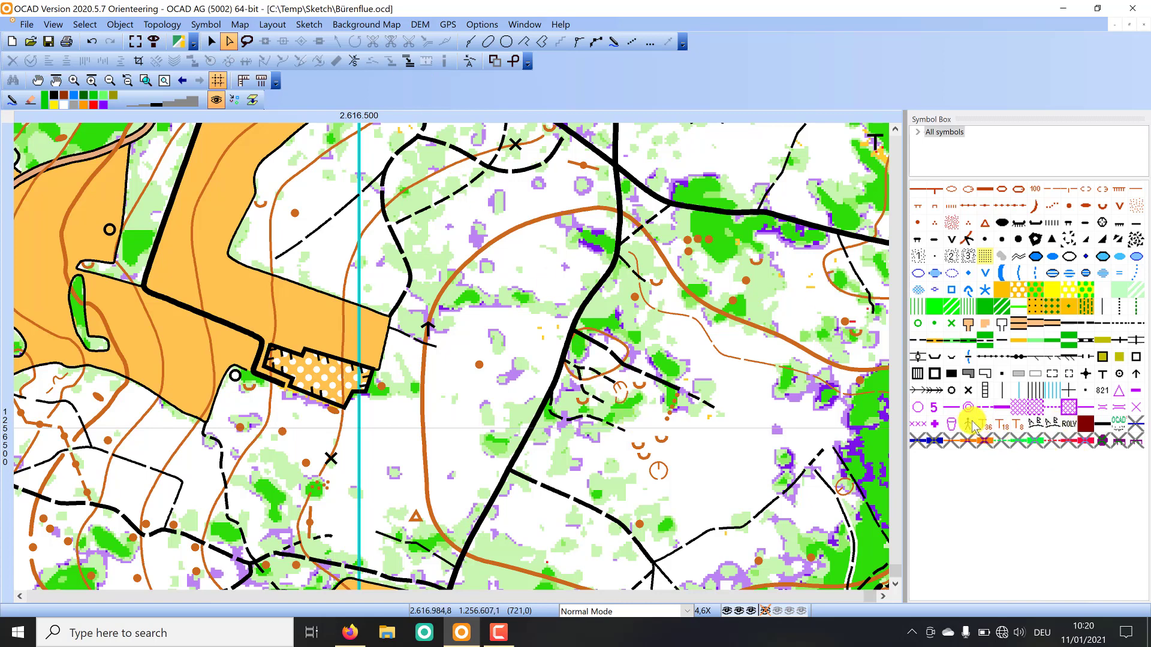
Place a 13.003 Manned control symbol beside the black road below the map centre.
left_click(470, 41)
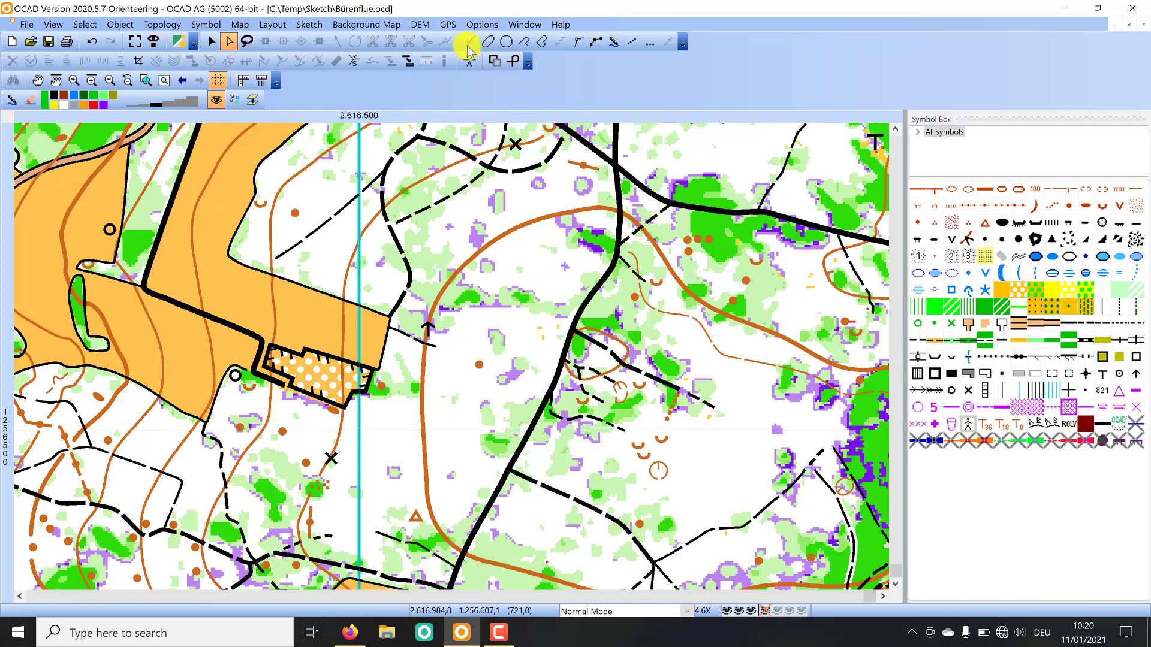
left_click(493, 490)
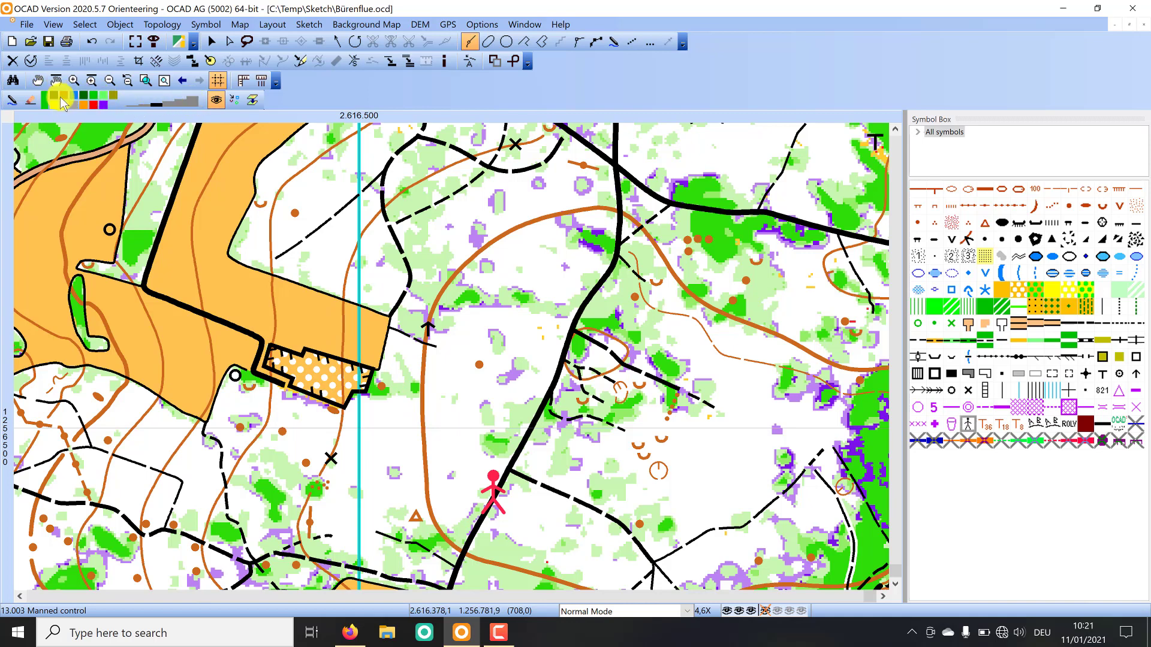
Sketch a thick green stroke beside the road, redrawing a thin first stroke at a wider width.
left_click(27, 99)
left_click(157, 105)
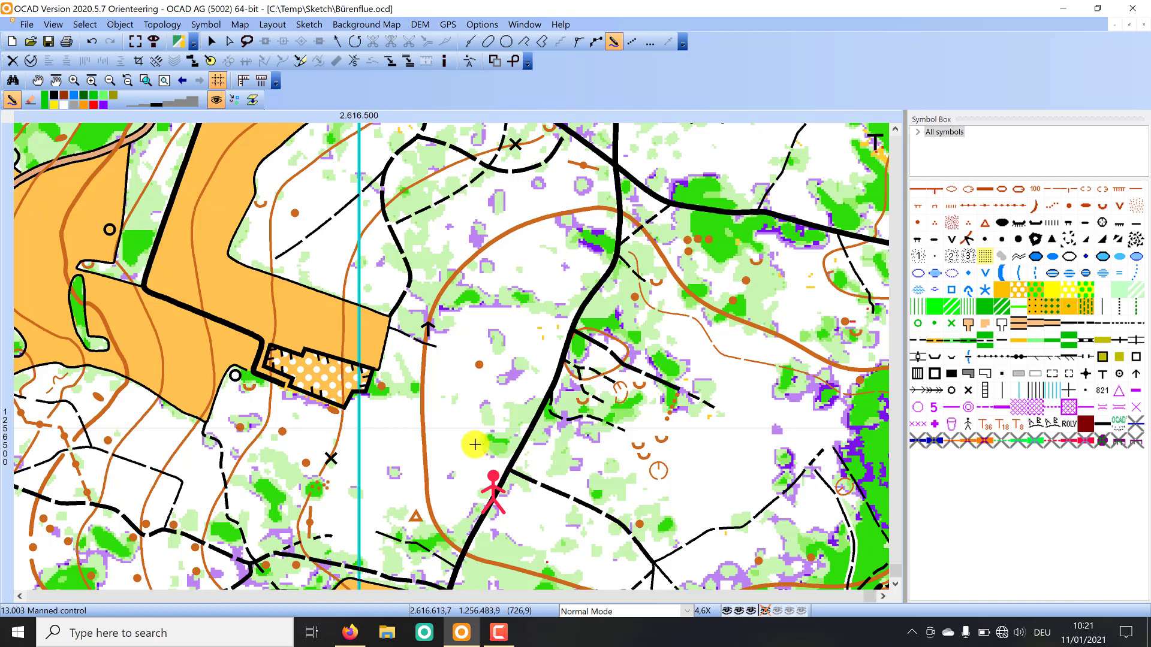
left_click_drag(513, 461, 473, 436)
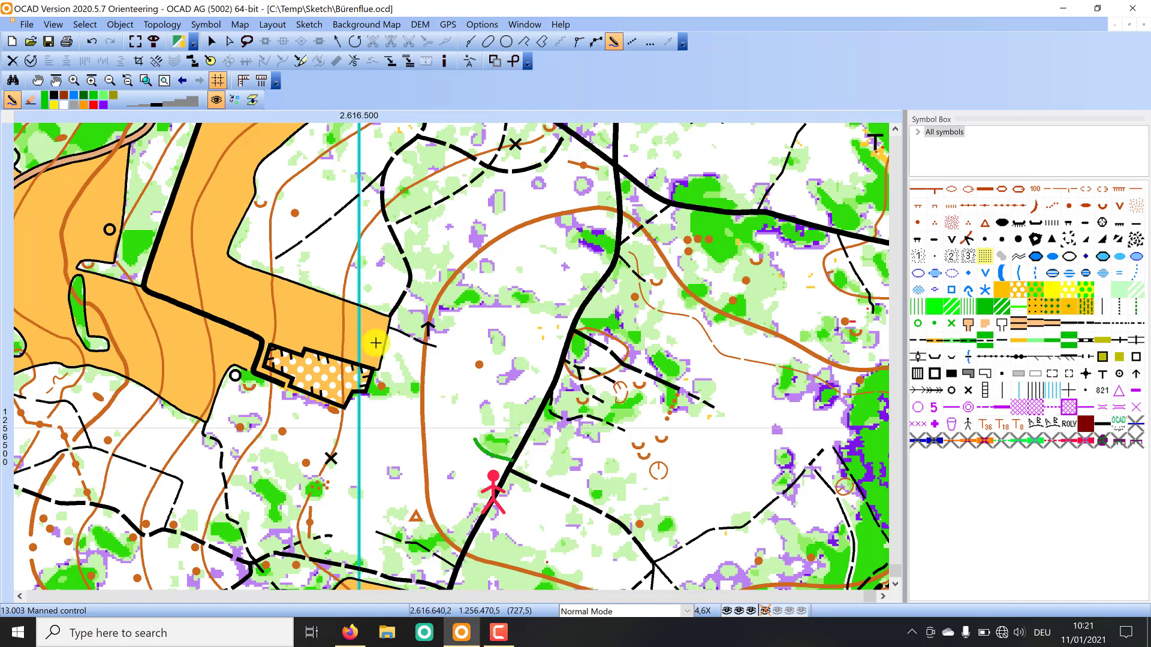
left_click(180, 104)
left_click_drag(514, 459, 470, 440)
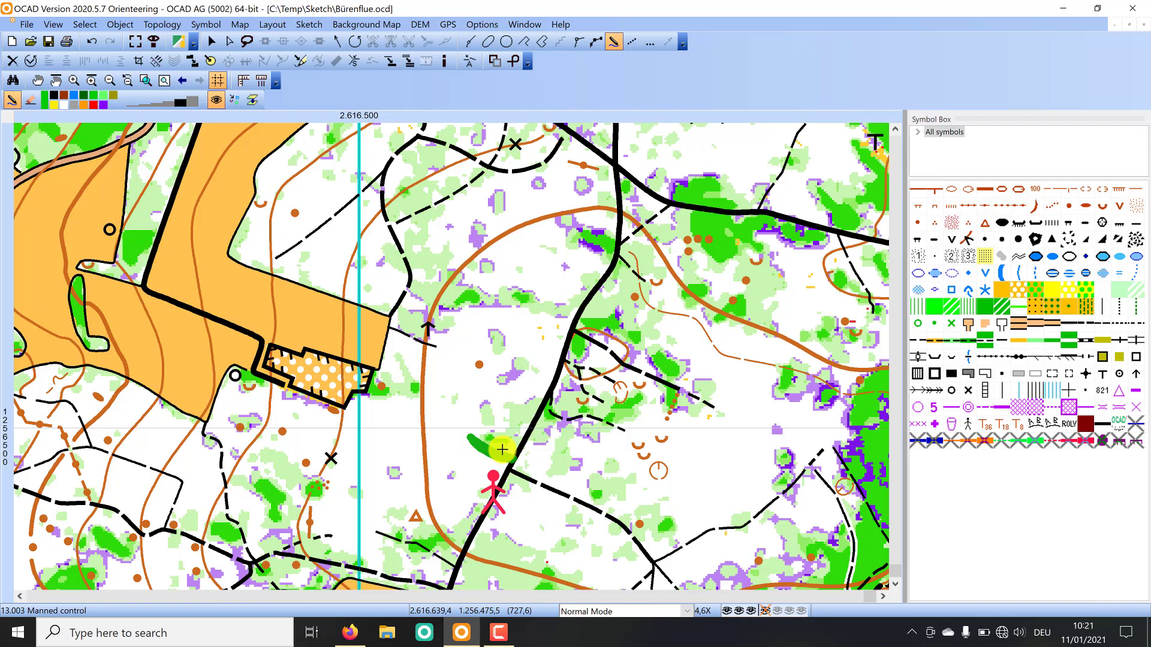
Move the Manned control west of the green stroke, extend the stroke upward, and fine-tune the control's position.
right_click(488, 437)
left_click(528, 444)
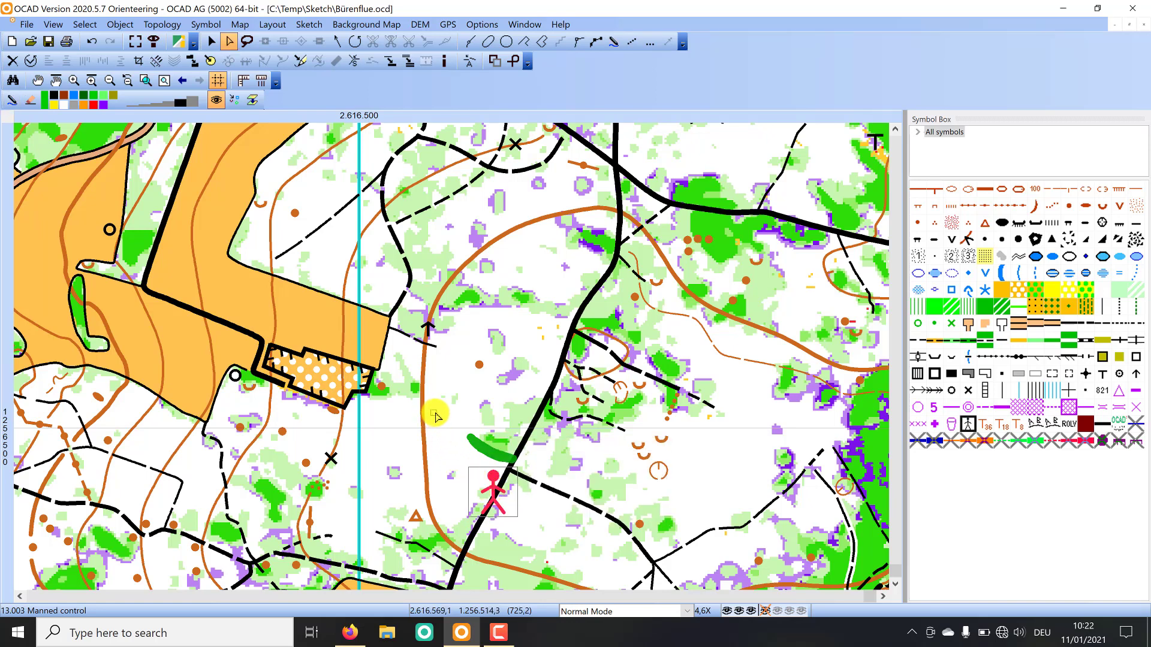
left_click_drag(439, 415, 438, 413)
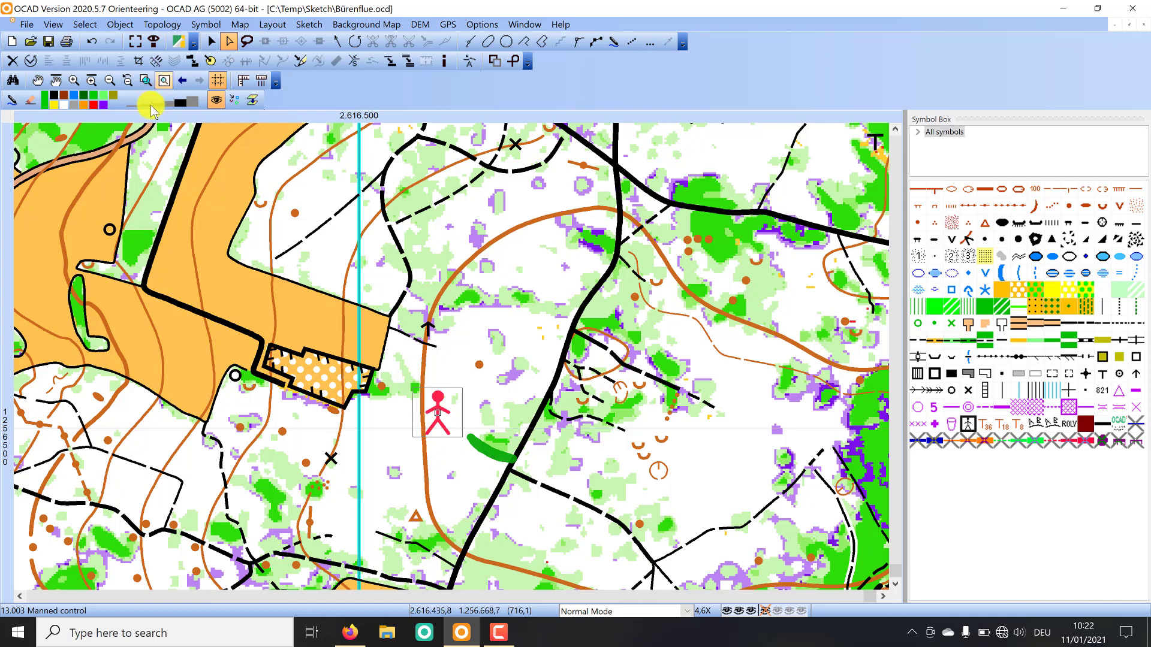
left_click(12, 100)
left_click_drag(471, 436, 483, 401)
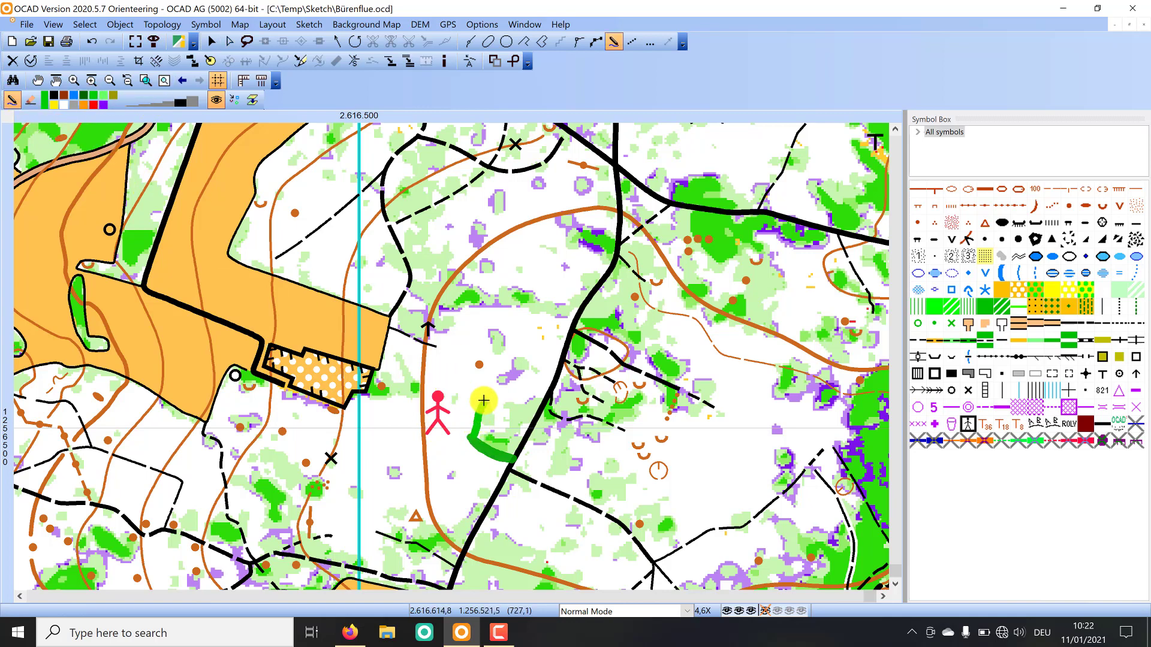
right_click(437, 389)
left_click(480, 394)
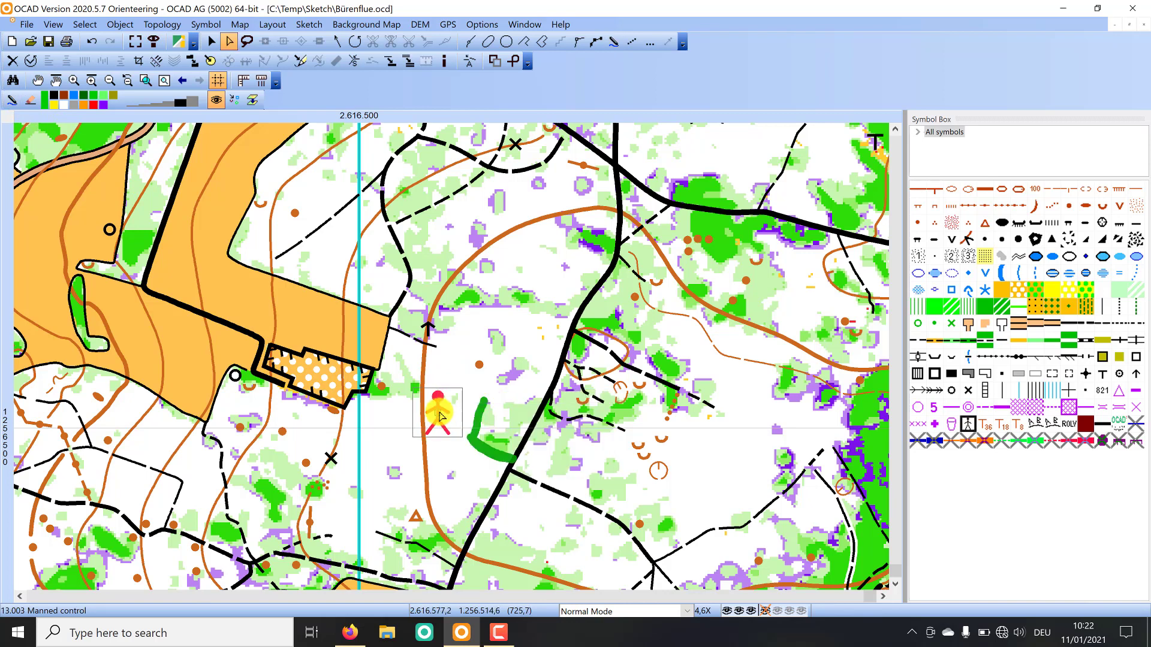
left_click_drag(439, 415, 453, 389)
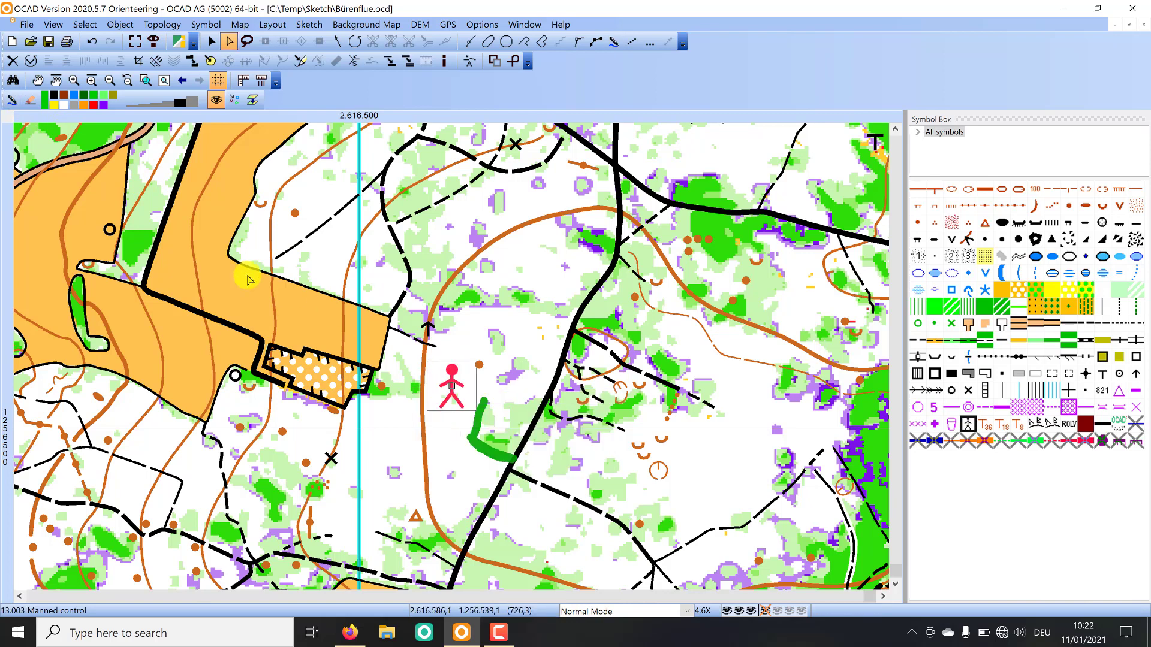
Erase the green line's upper stub and continue it with a green stroke curving northeast.
left_click(30, 100)
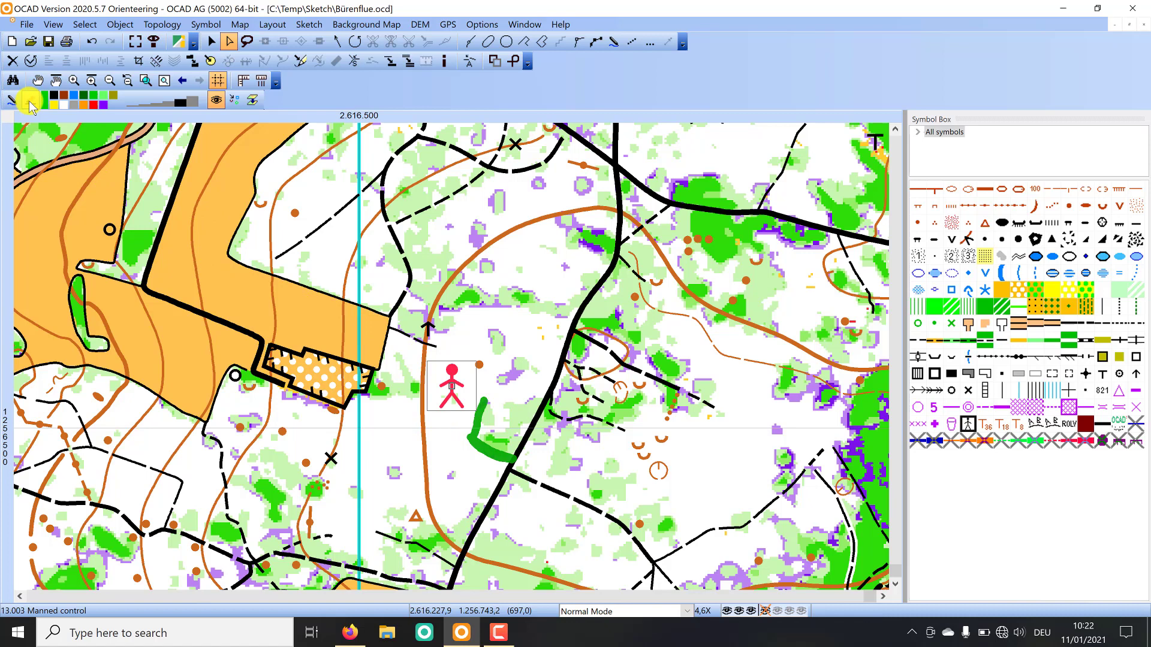
mouse_move(475, 398)
left_mouse_down()
mouse_move(480, 429)
mouse_move(480, 411)
left_mouse_up()
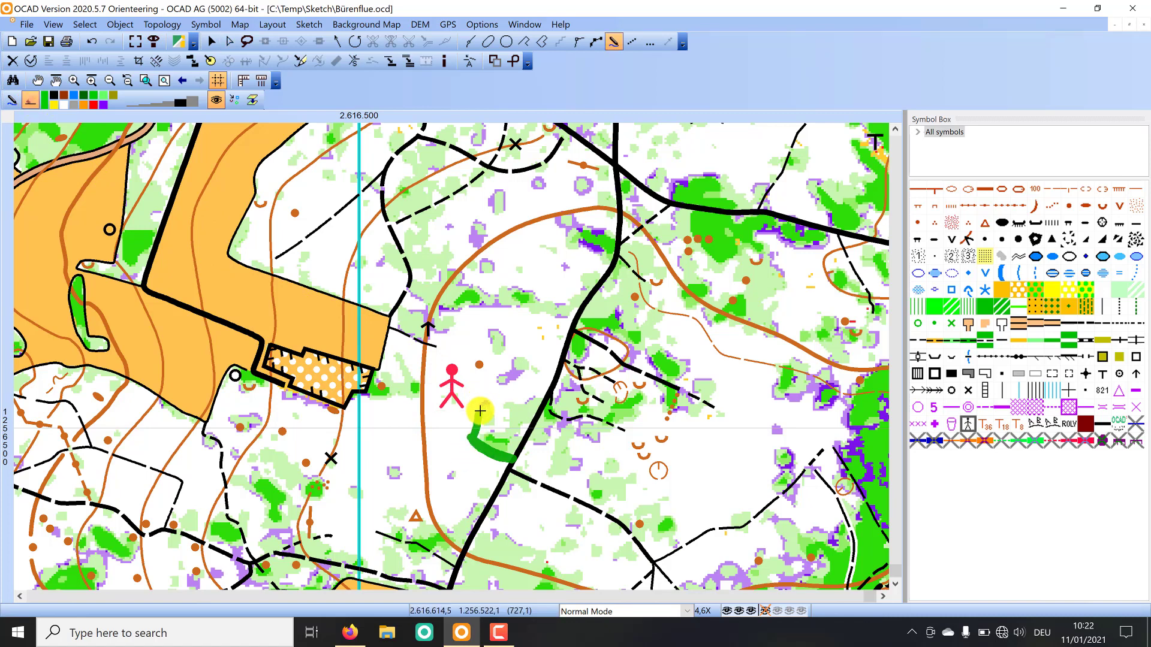
left_click(93, 99)
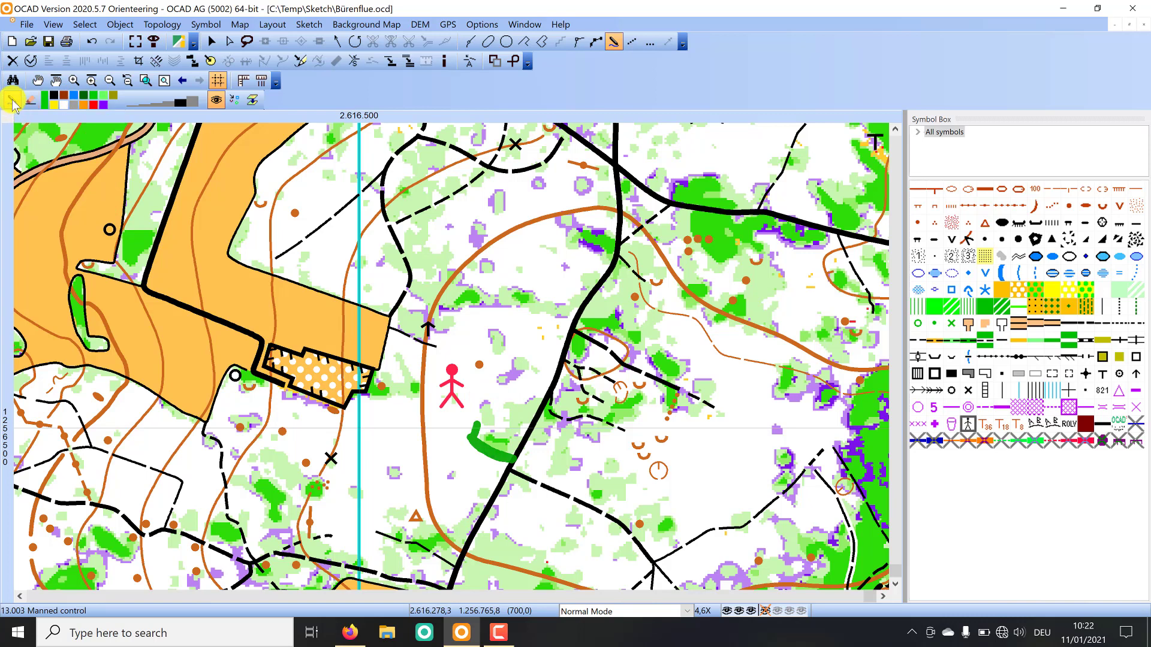
mouse_move(476, 423)
left_mouse_down()
mouse_move(501, 428)
mouse_move(499, 397)
mouse_move(542, 399)
mouse_move(522, 396)
left_mouse_up()
left_click(1023, 191)
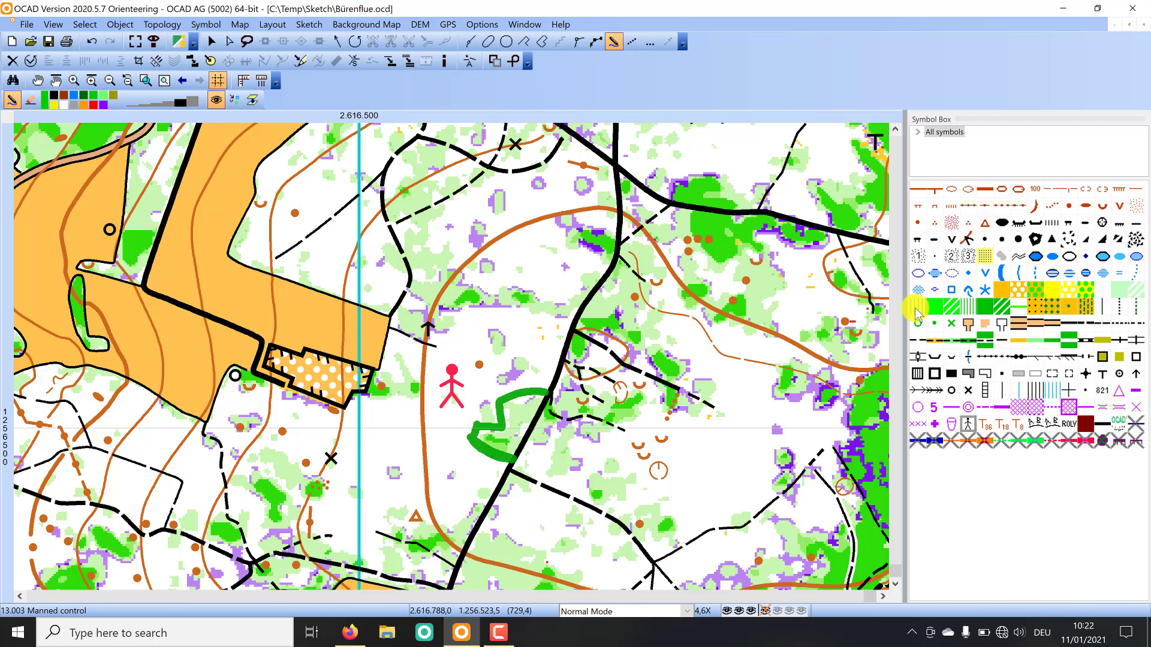
left_click(934, 306)
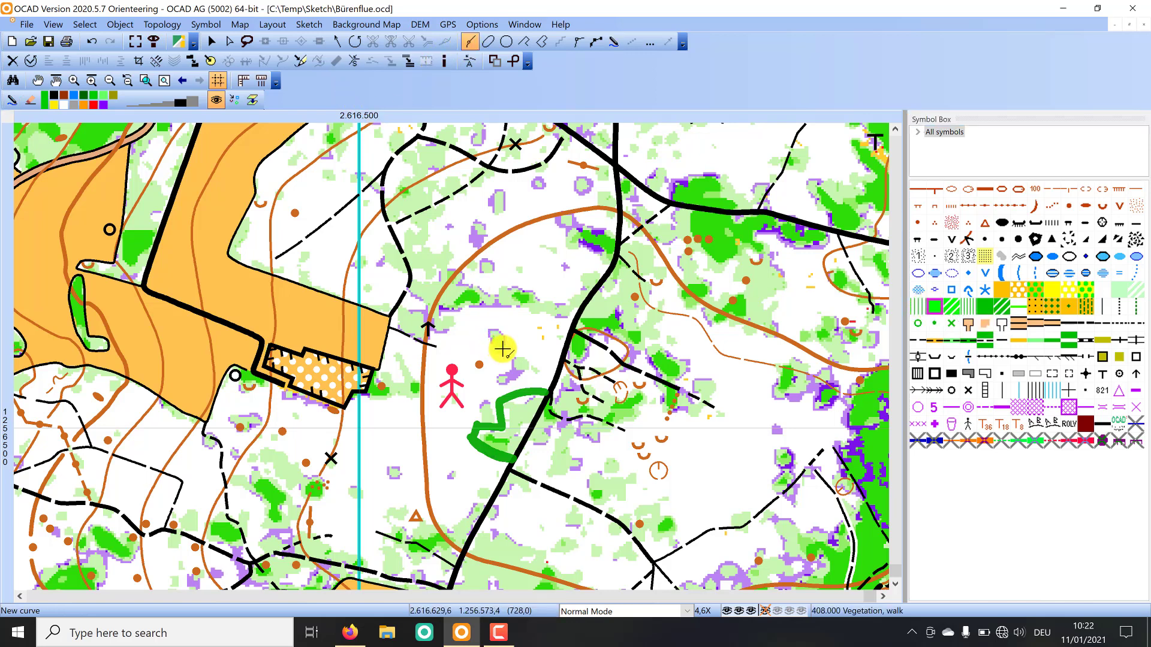
left_click_drag(492, 331, 498, 358)
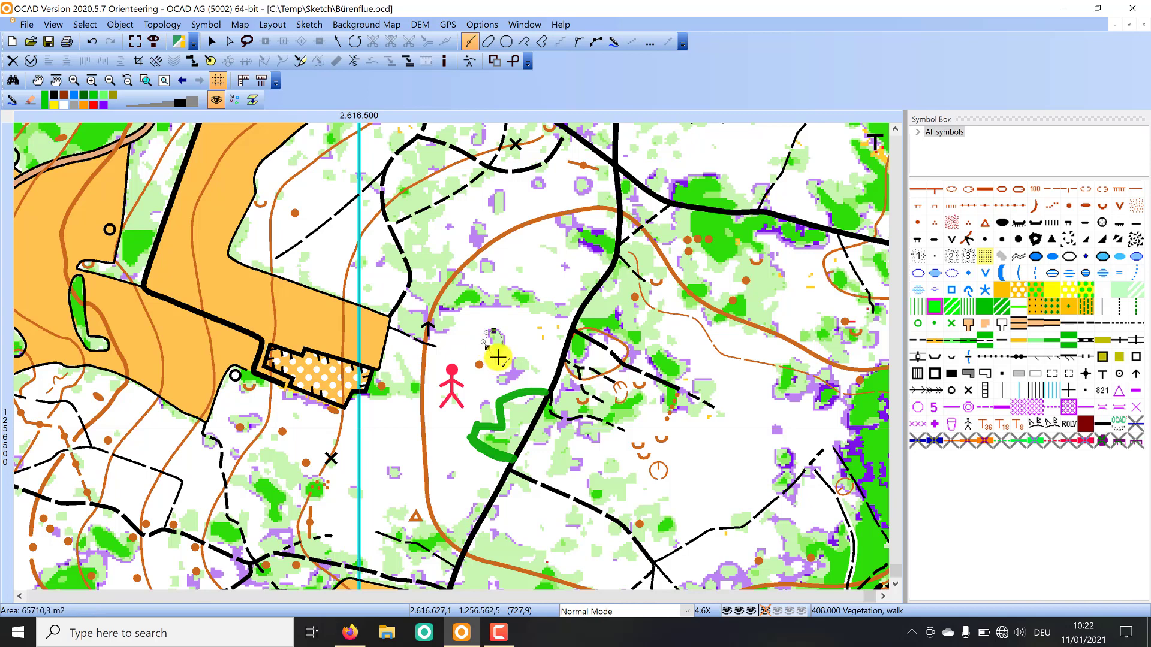
key("Escape")
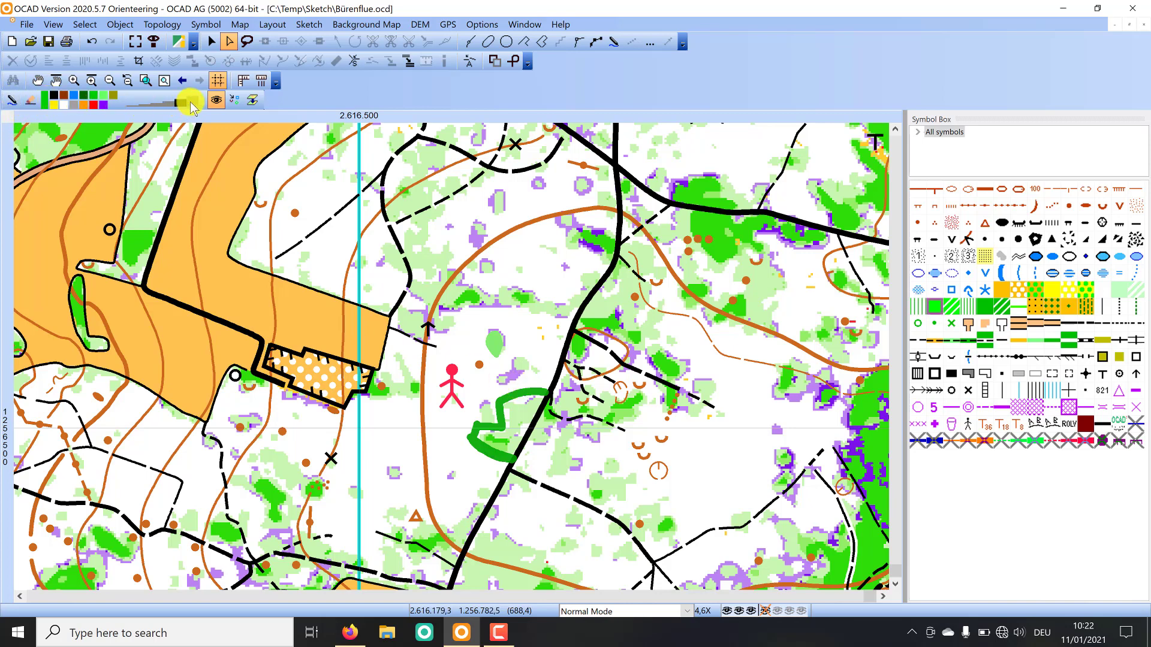
Sketch a black road line from the open area to the road, redrawing its western part thinner.
left_click(54, 95)
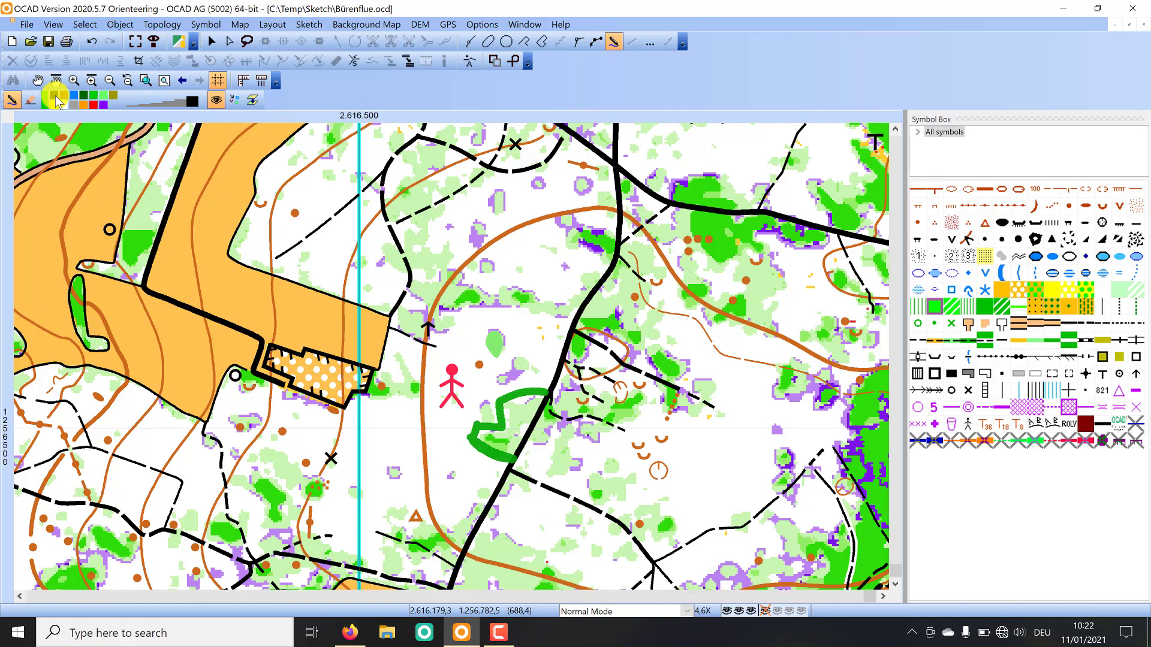
mouse_move(392, 321)
left_mouse_down()
mouse_move(437, 347)
mouse_move(561, 372)
left_mouse_up()
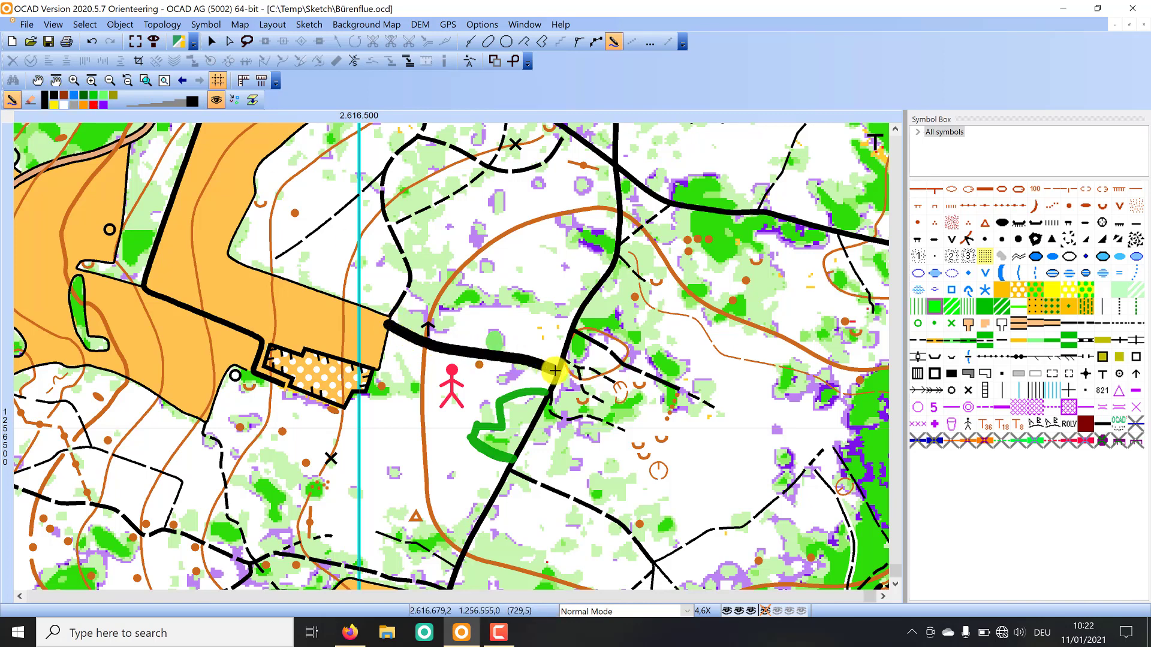
left_click(30, 99)
mouse_move(444, 334)
left_mouse_down()
mouse_move(436, 343)
mouse_move(387, 324)
left_mouse_up()
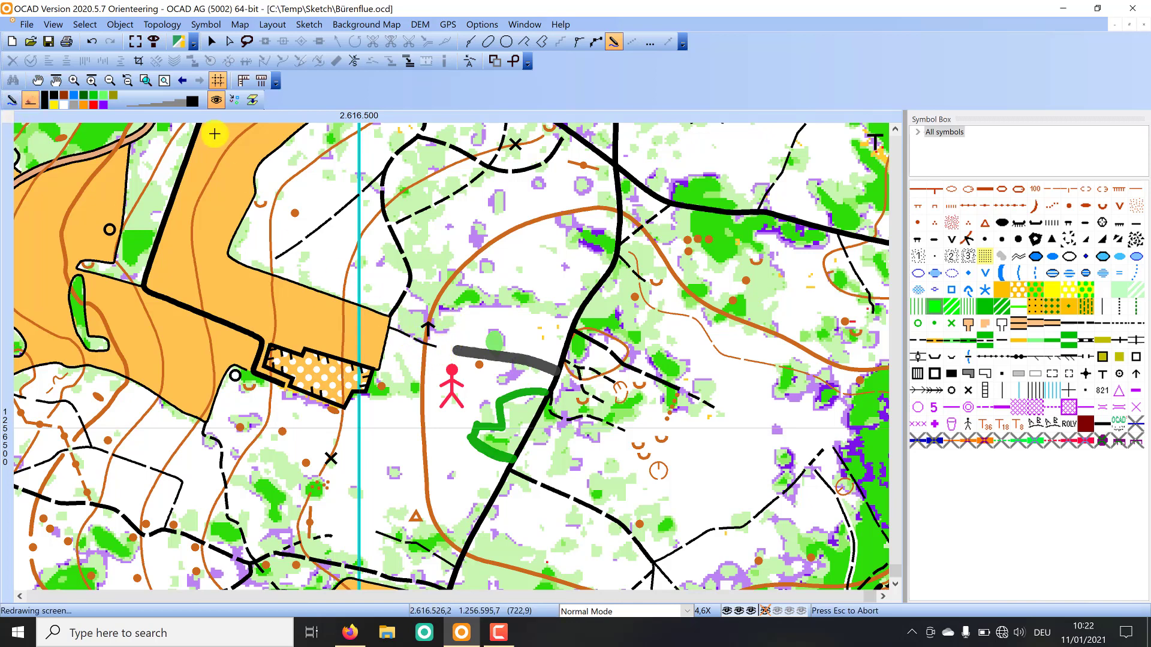
left_click(154, 103)
left_click_drag(457, 351, 387, 328)
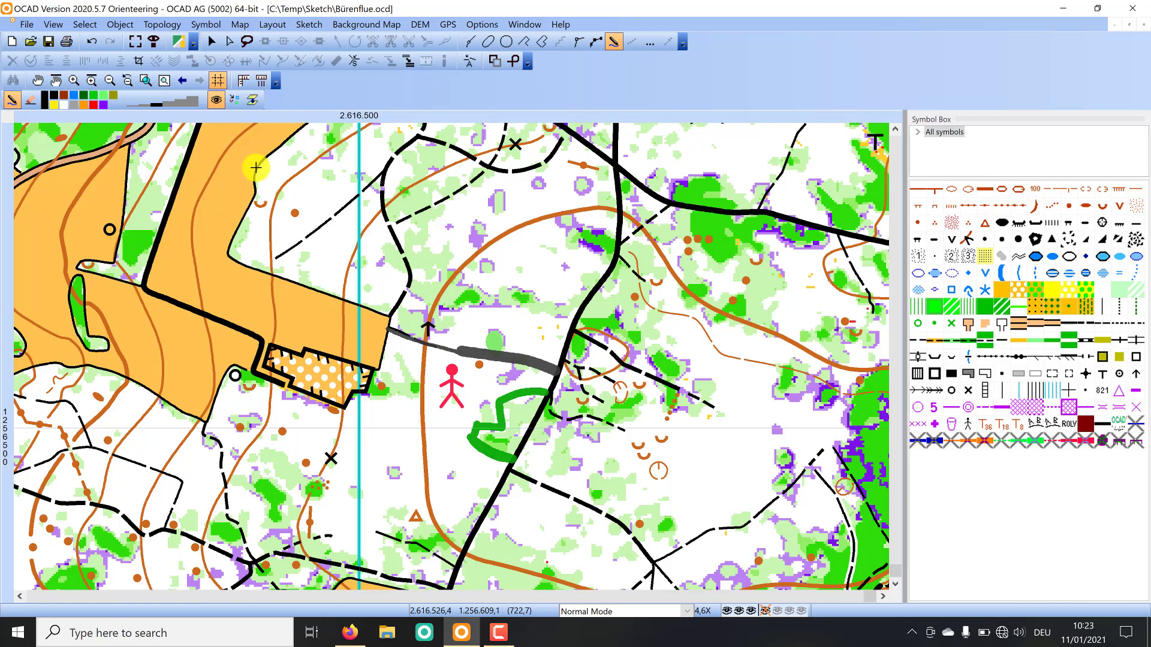
left_click(216, 102)
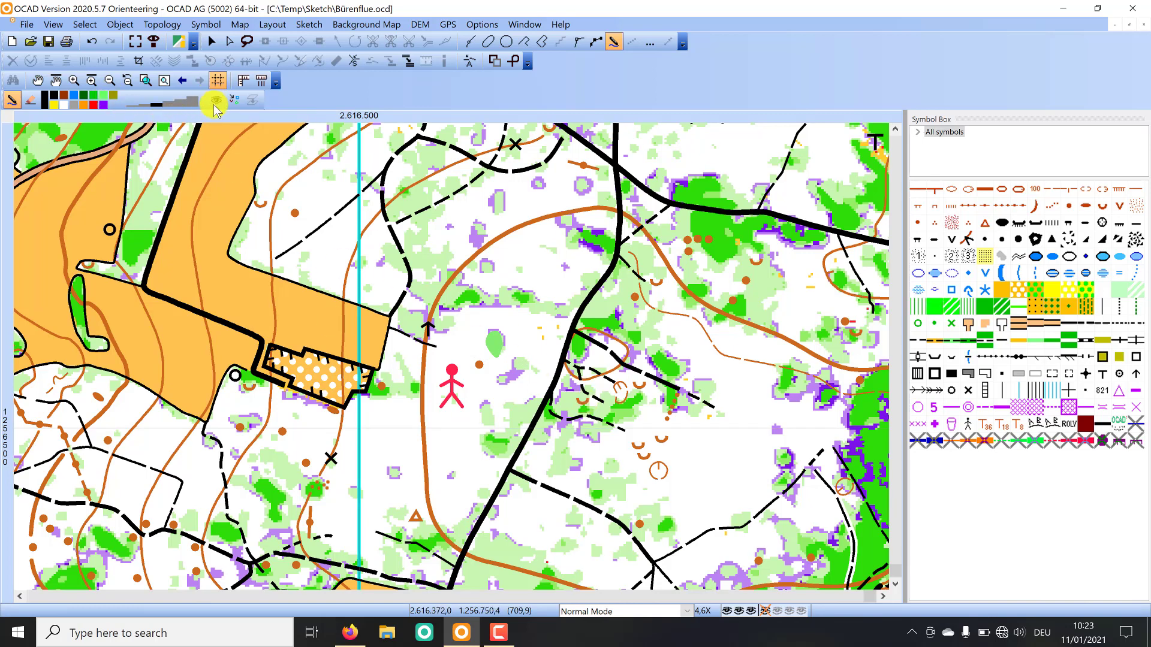
left_click(215, 102)
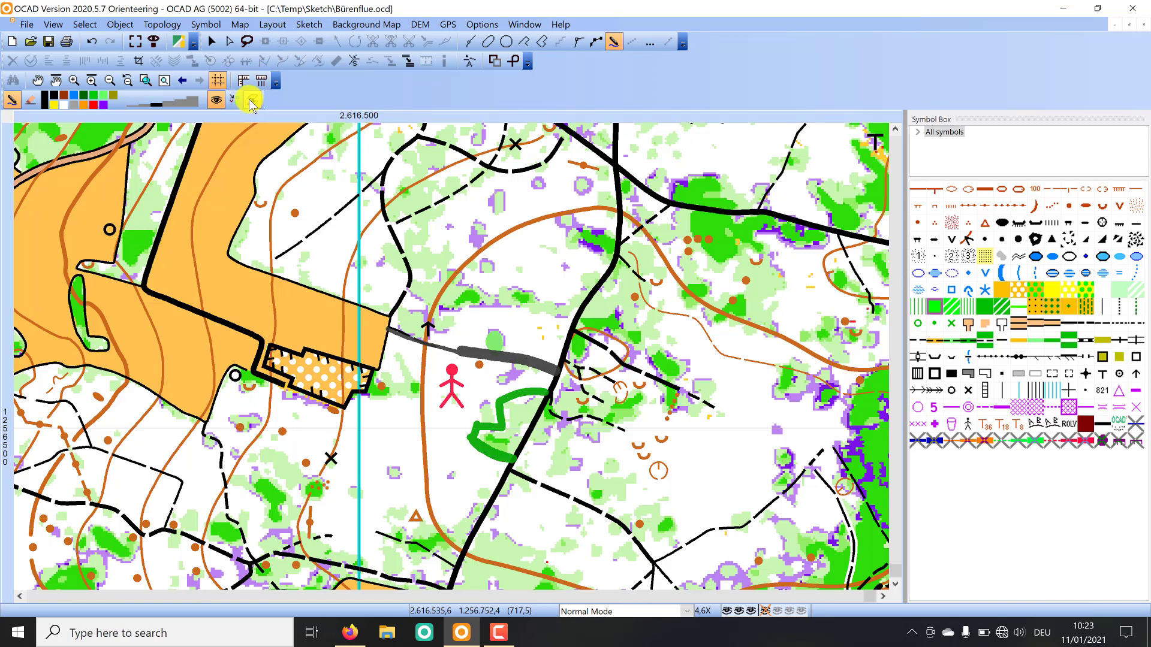
Save the sketch as a PNG background map image and check it in the background map list.
left_click(252, 103)
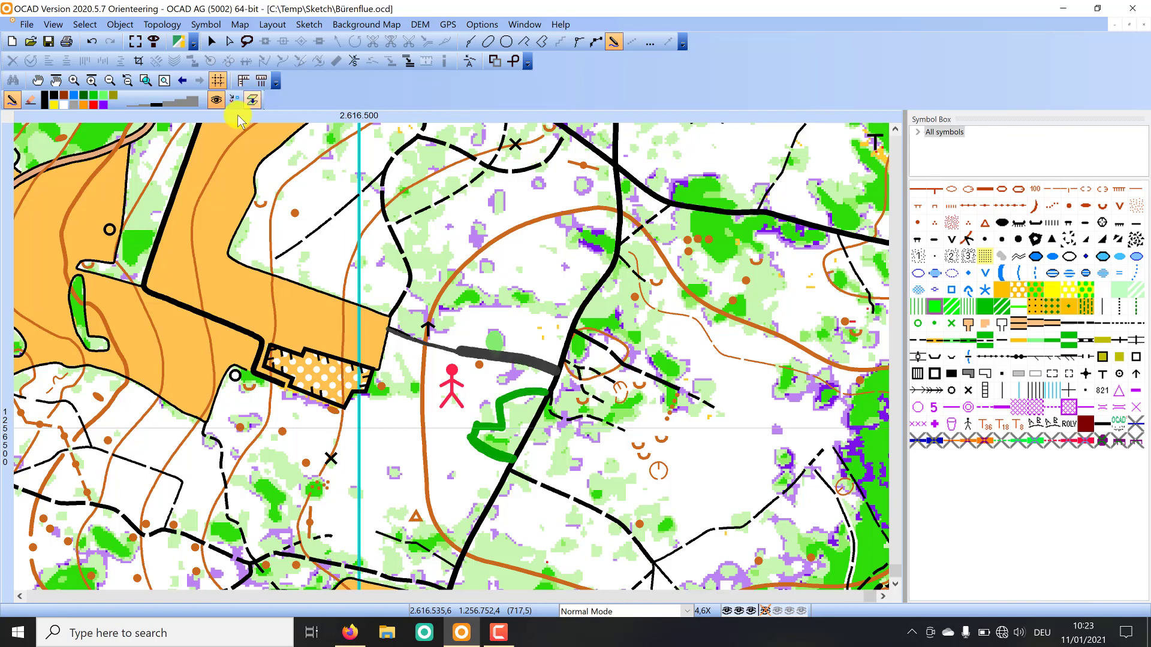
left_click(365, 24)
left_click(372, 96)
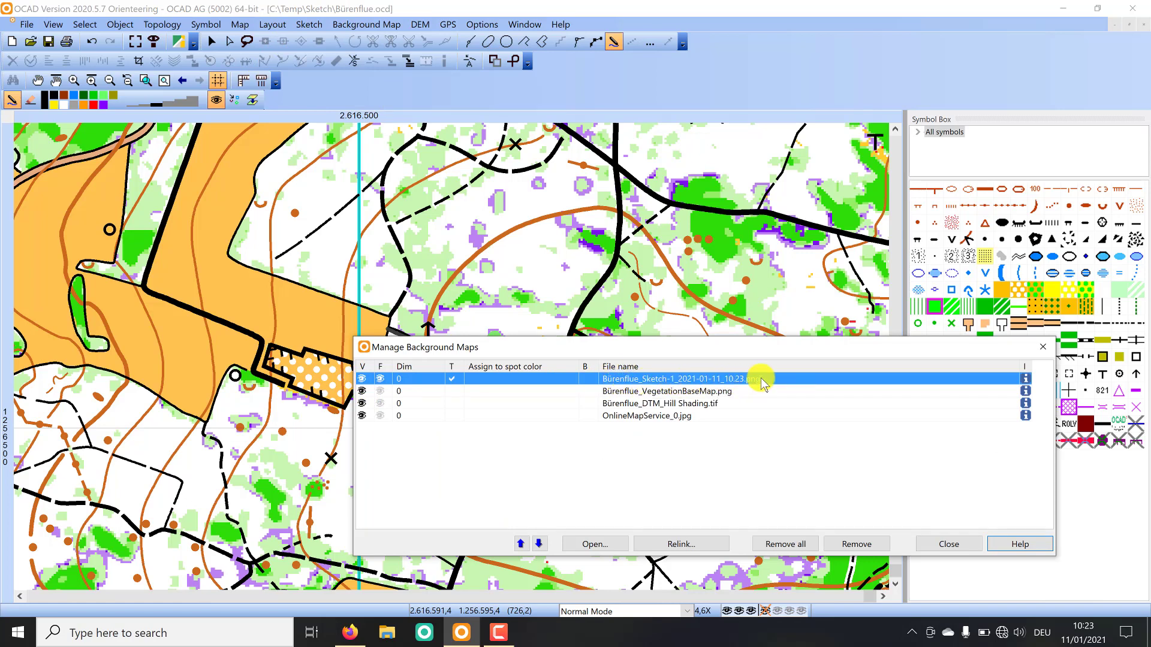
Delete all sketch features from the file, then briefly view the OCAD Wiki Sketch page in Firefox.
left_click(965, 546)
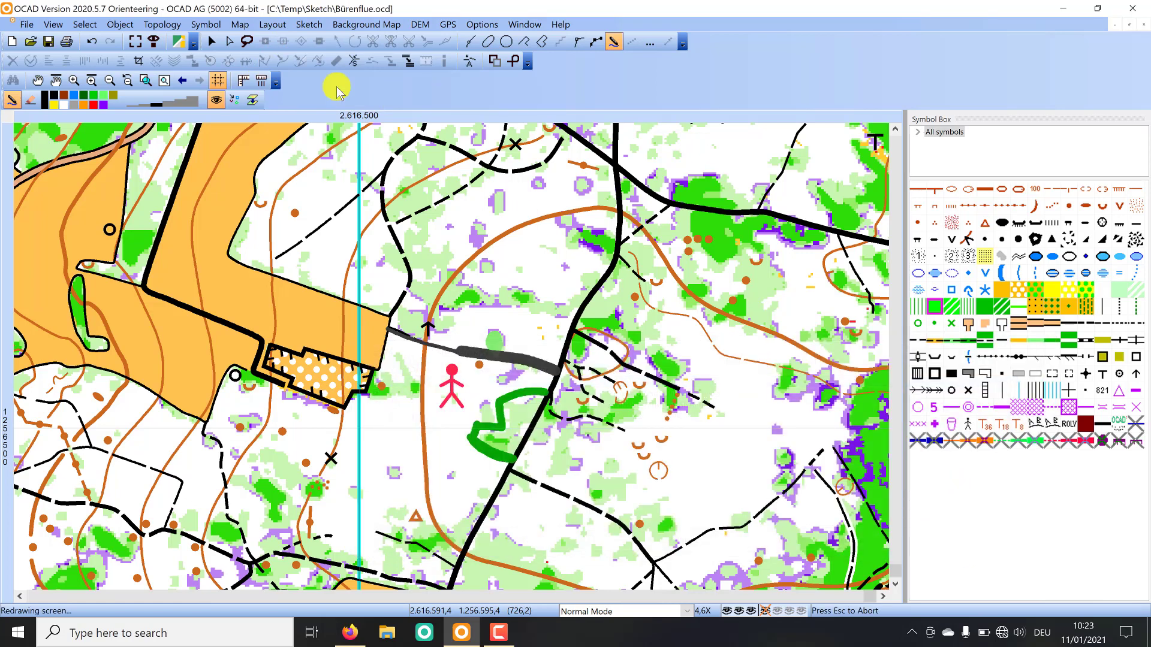
left_click(308, 24)
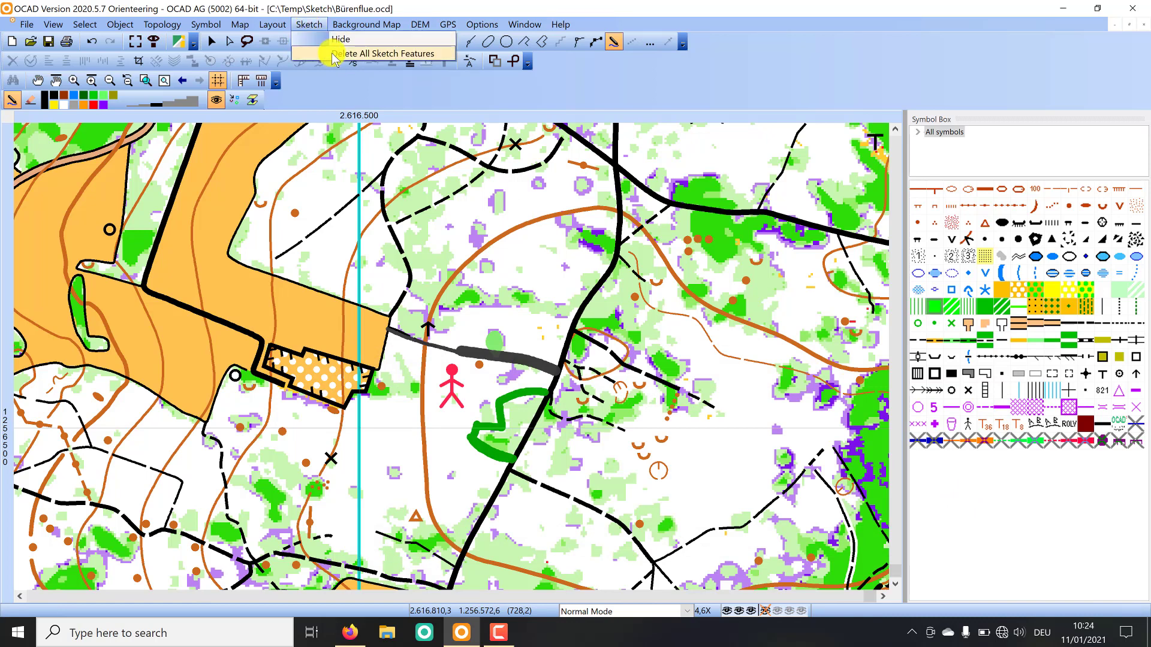
left_click(366, 54)
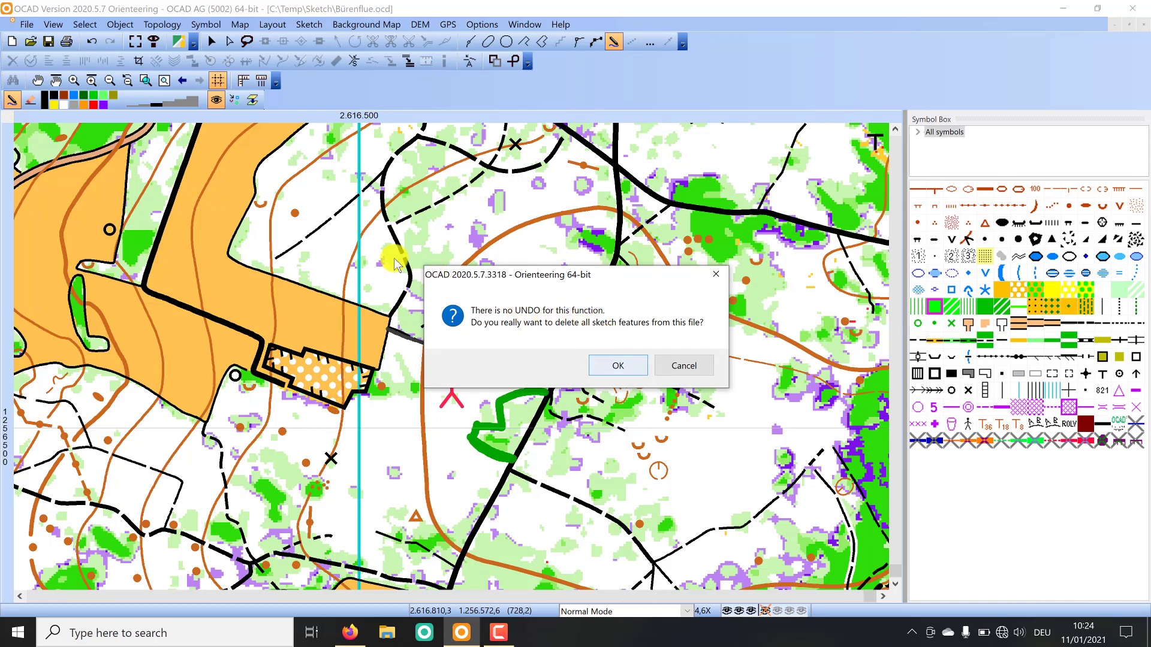
left_click(618, 366)
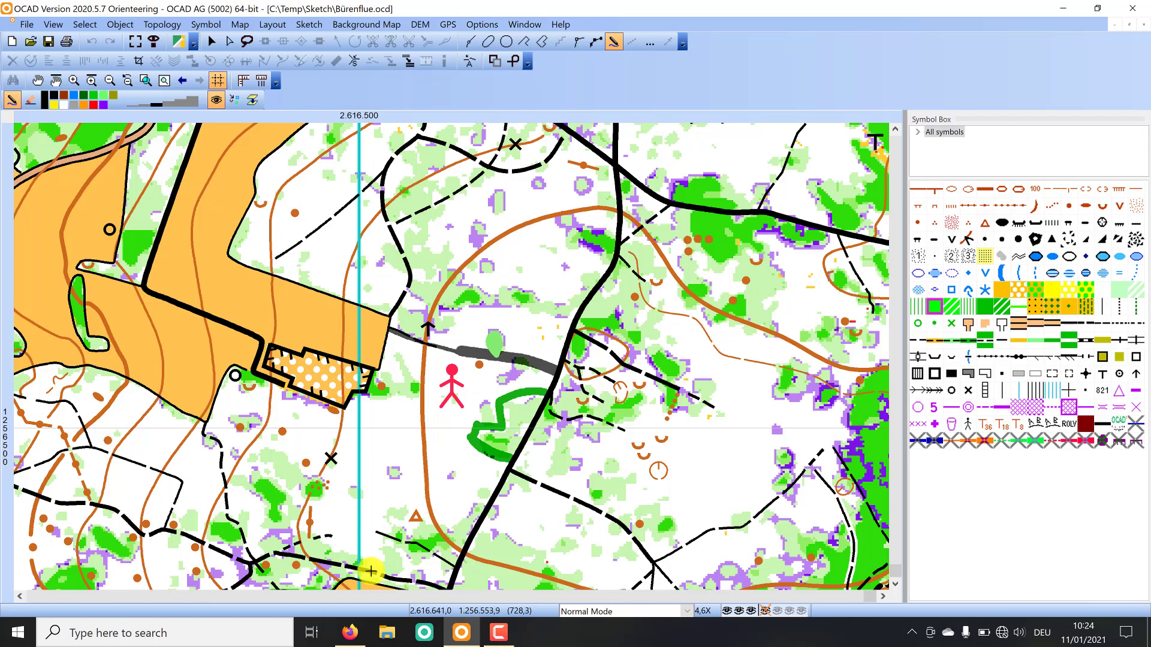
left_click(347, 635)
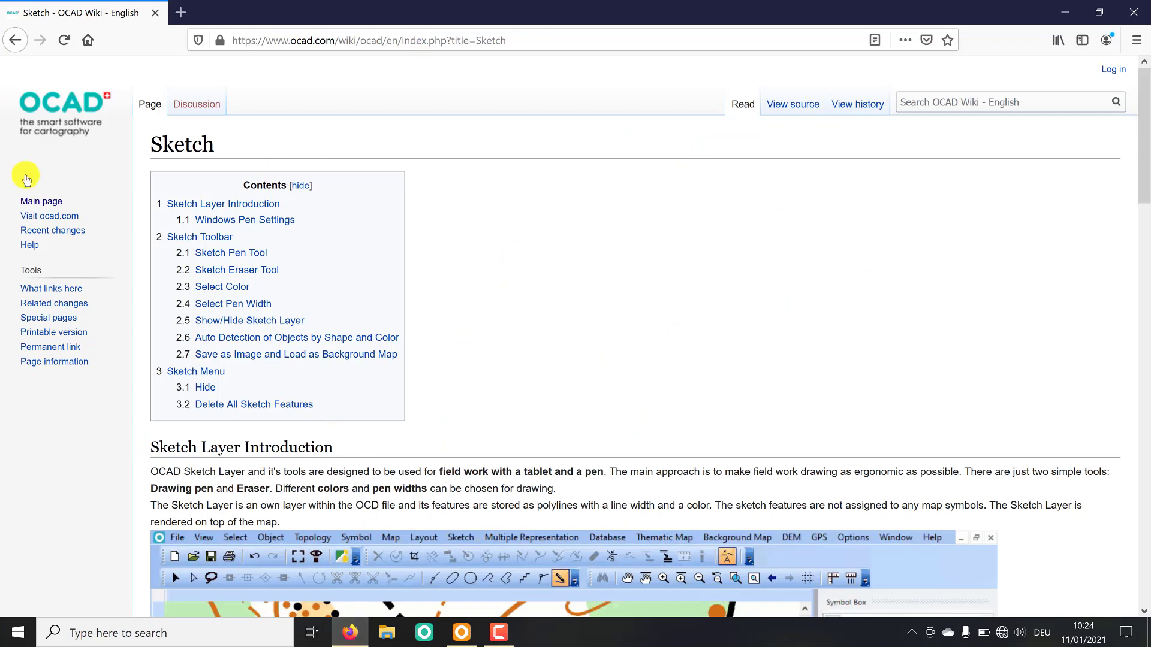
left_click(1065, 12)
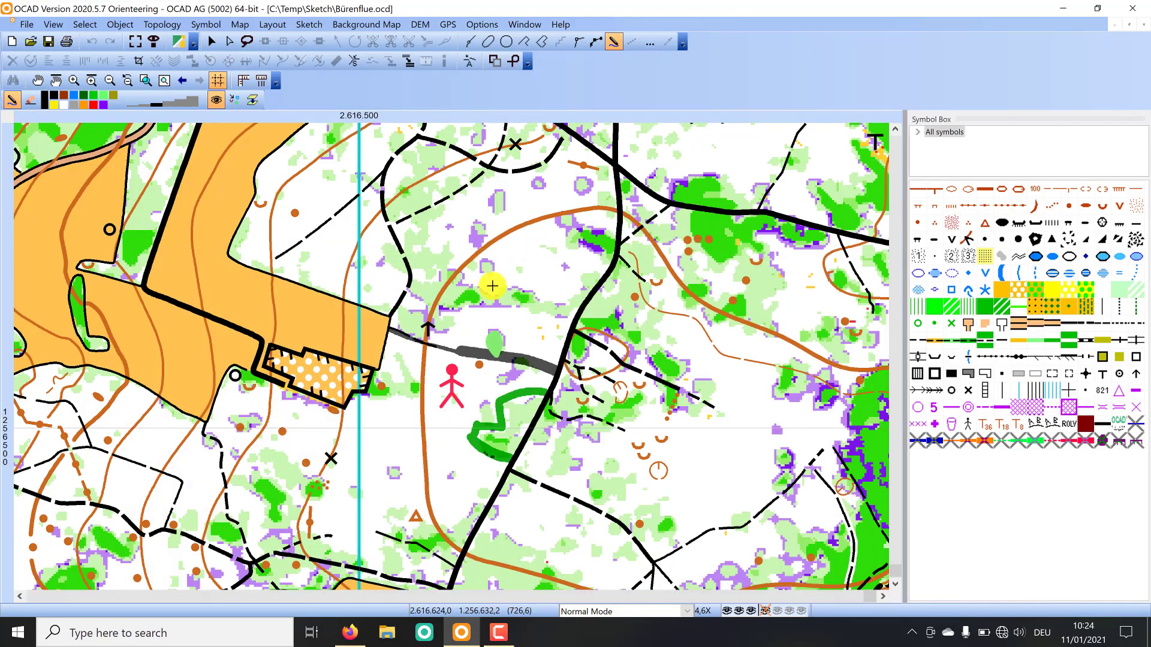